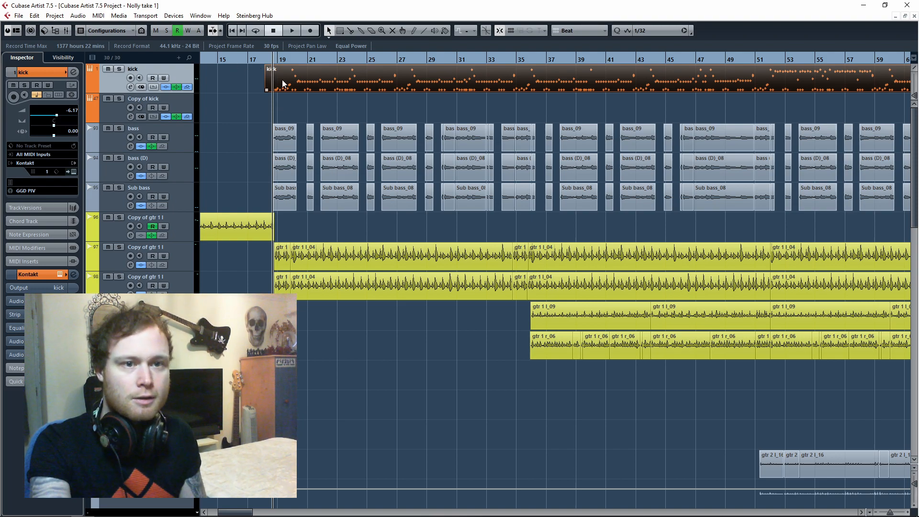
# Open the kick track's MIDI part in the Drum Editor and enlarge the note grid, magnified around bar 19.
pyautogui.doubleClick(283, 84)
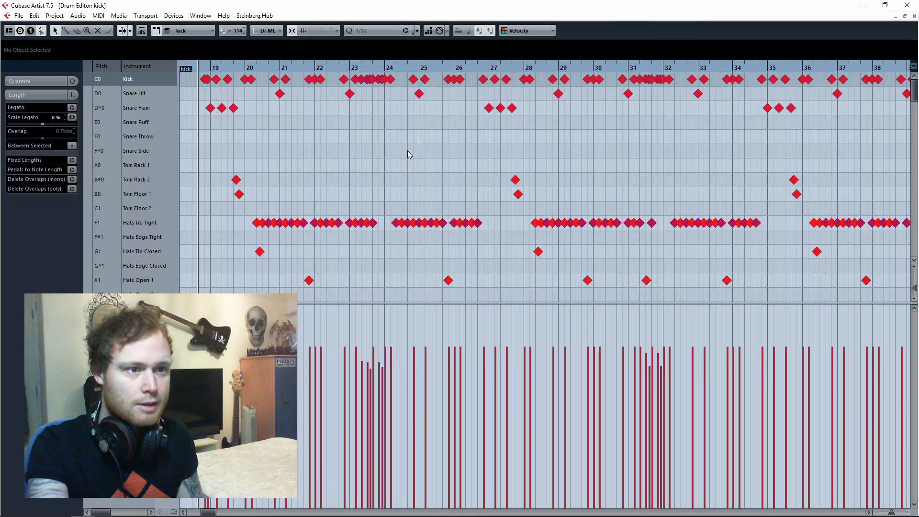
pyautogui.moveTo(527, 303); pyautogui.dragTo(537, 424)
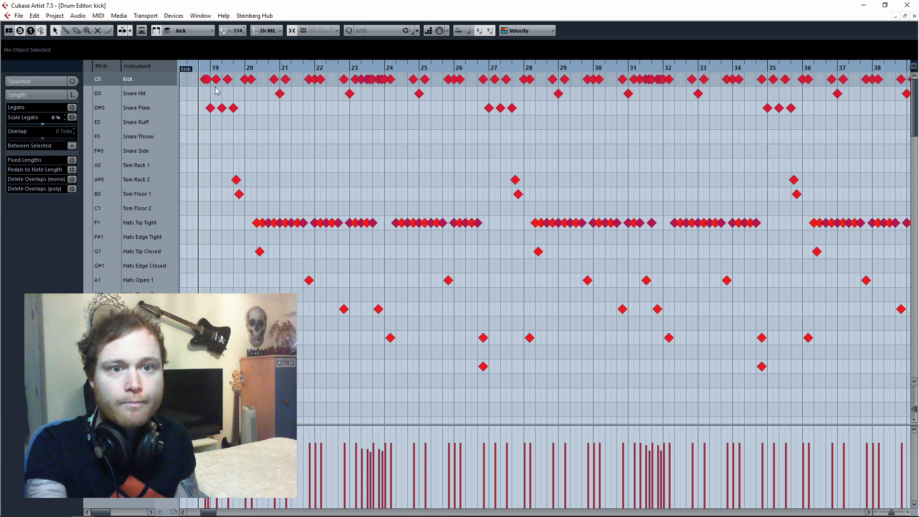
pyautogui.moveTo(208, 70); pyautogui.dragTo(195, 92)
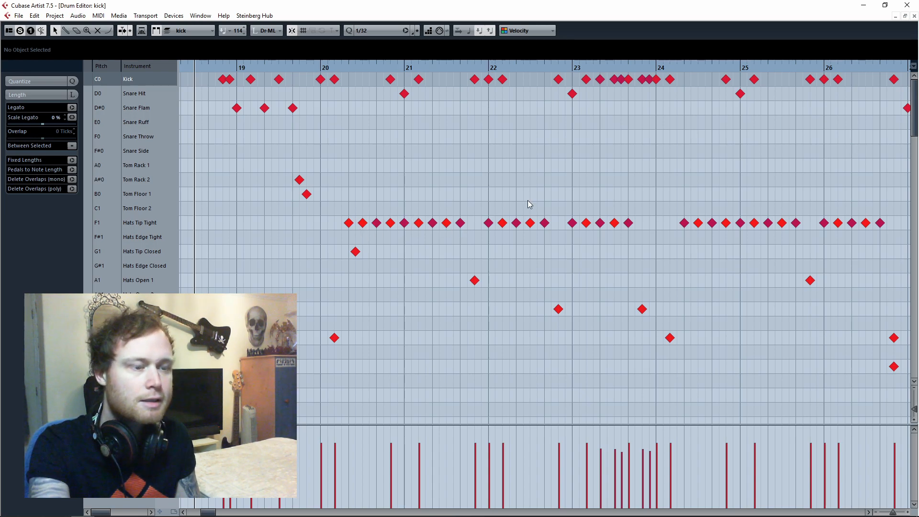
# Select the kick notes from bar 18 to bar 29 and examine their velocities in an enlarged velocity lane.
pyautogui.moveTo(206, 70); pyautogui.dragTo(605, 89)
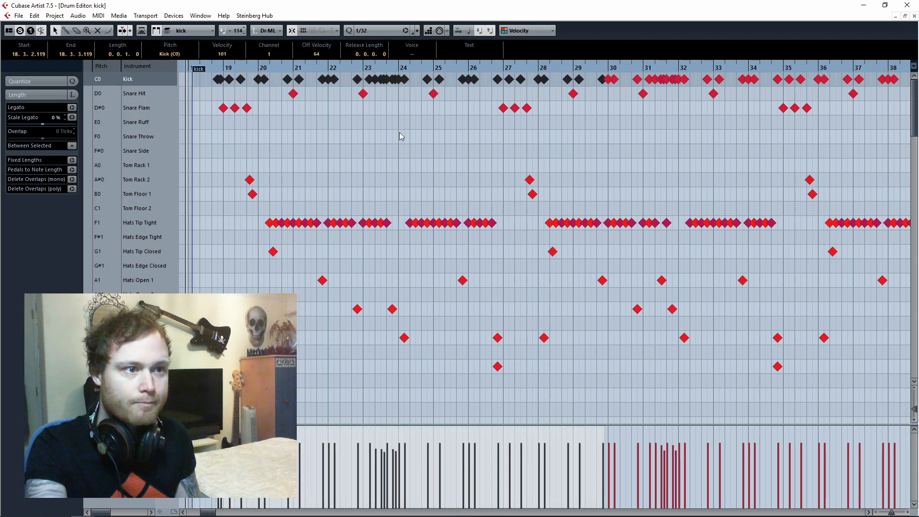
pyautogui.click(440, 421)
pyautogui.moveTo(440, 424); pyautogui.dragTo(441, 294)
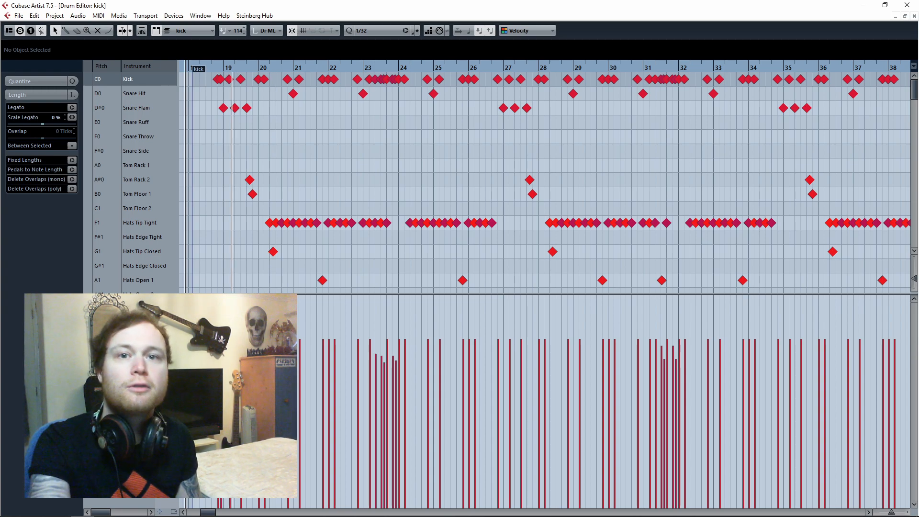
pyautogui.moveTo(573, 294); pyautogui.dragTo(586, 399)
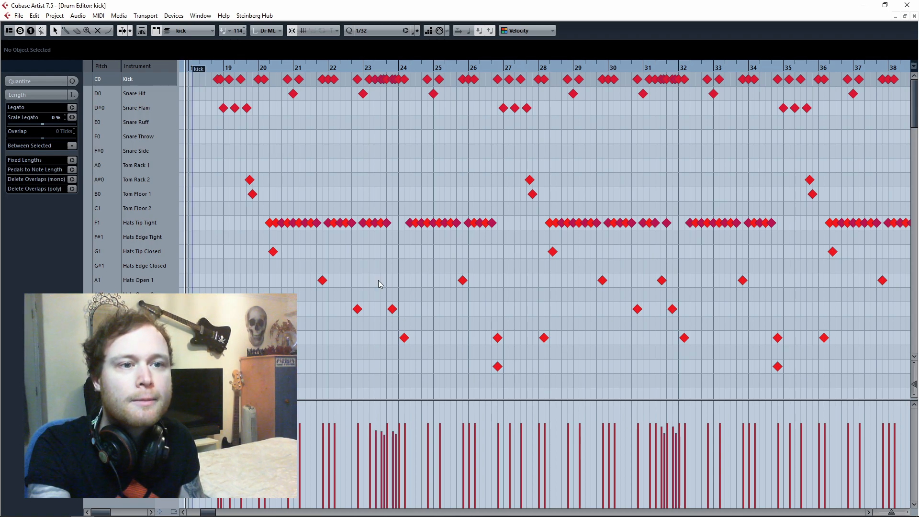
# Play the kick fill in bar 23 and inspect the velocities of its individual notes.
pyautogui.moveTo(360, 74); pyautogui.dragTo(374, 103)
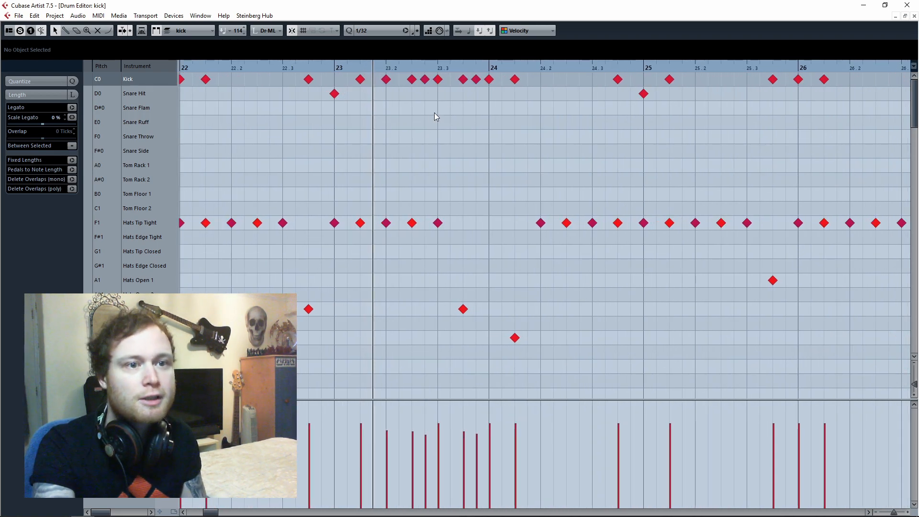
pyautogui.press('space')
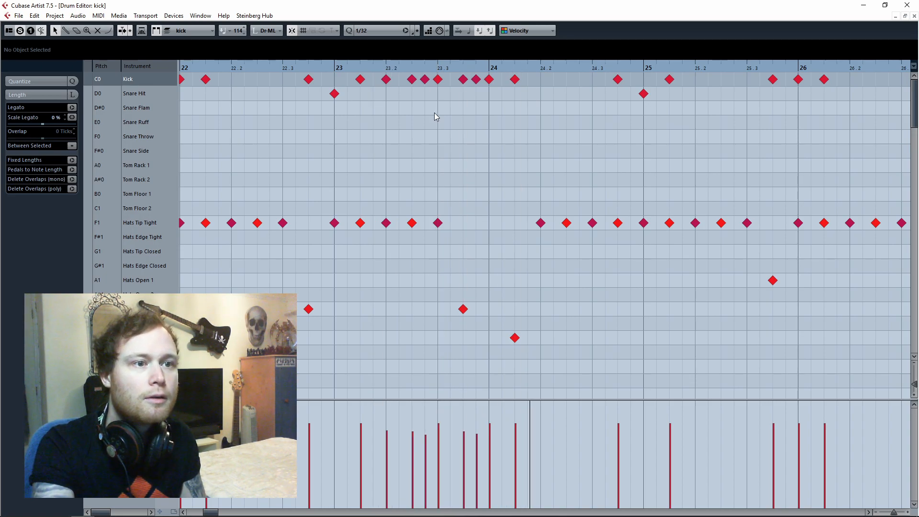
pyautogui.click(401, 69)
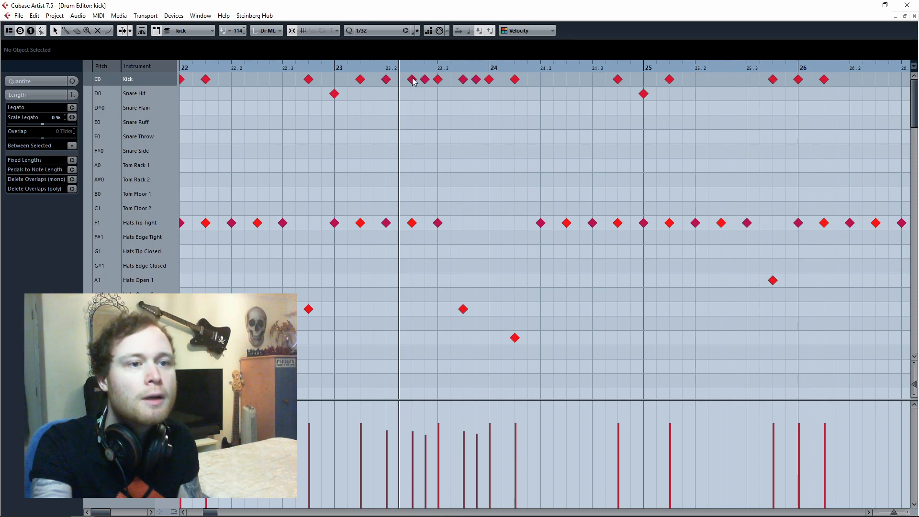
pyautogui.click(412, 80)
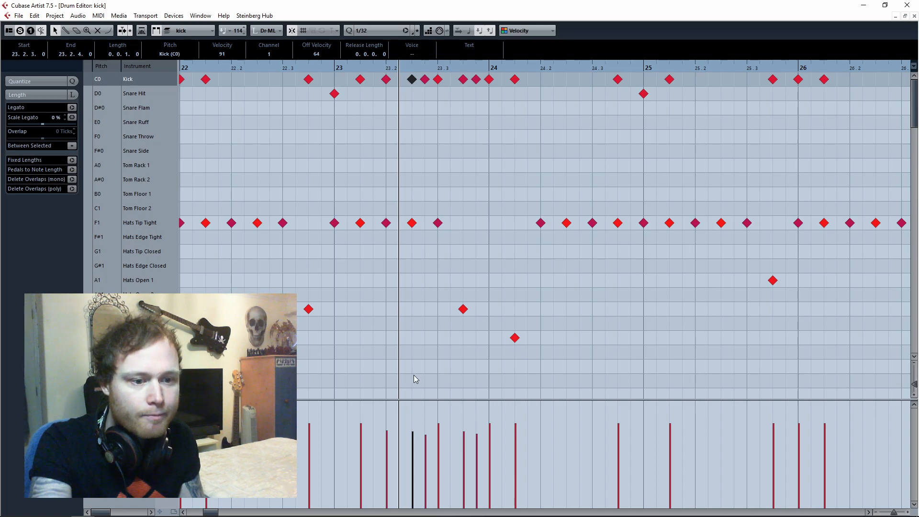
pyautogui.click(425, 80)
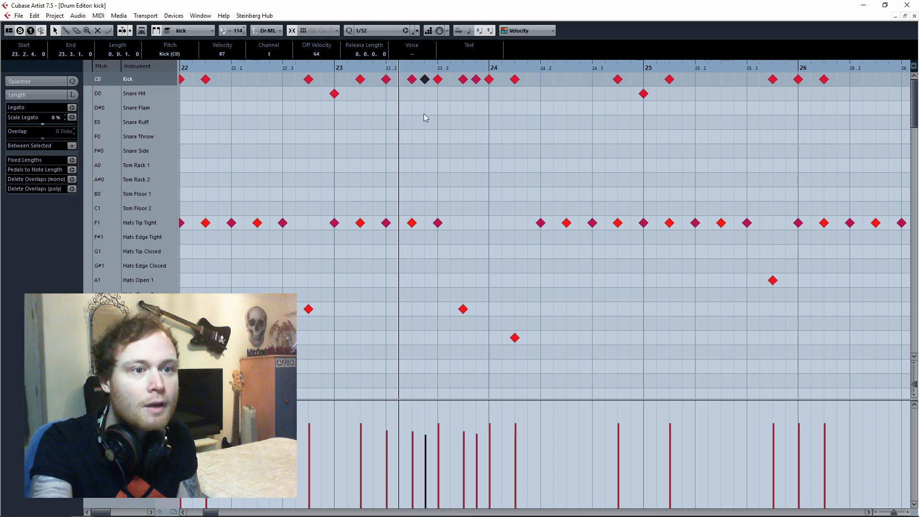
pyautogui.click(438, 80)
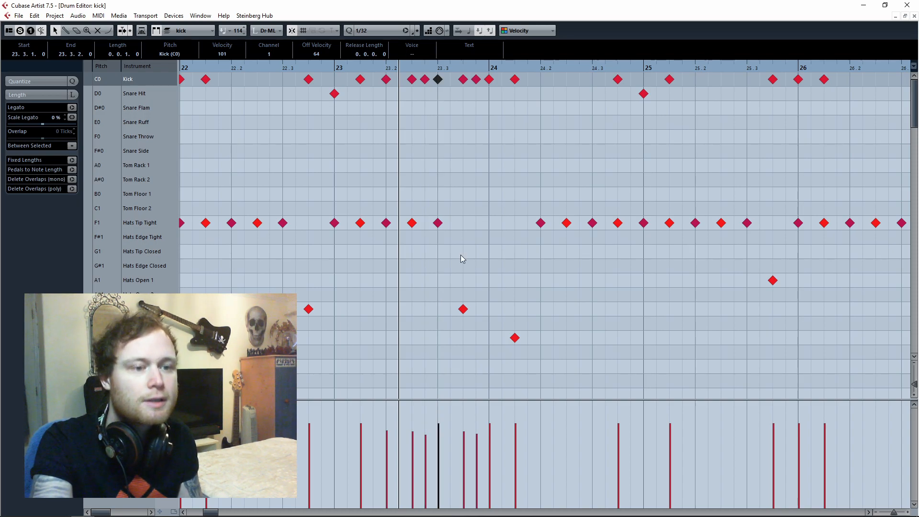
pyautogui.click(463, 80)
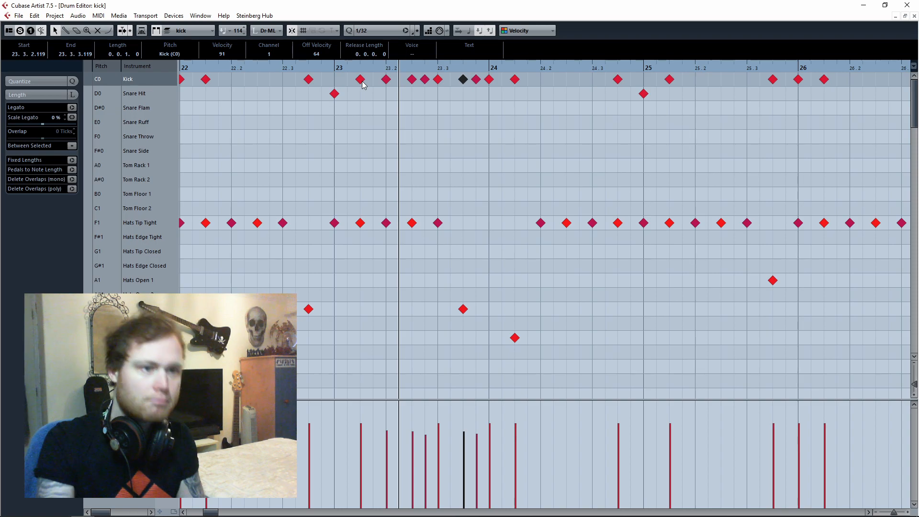
# Play back the kick fill from just before bar 23, and the groove from the middle of bar 19.
pyautogui.click(322, 68)
pyautogui.press('space')
pyautogui.press('space')
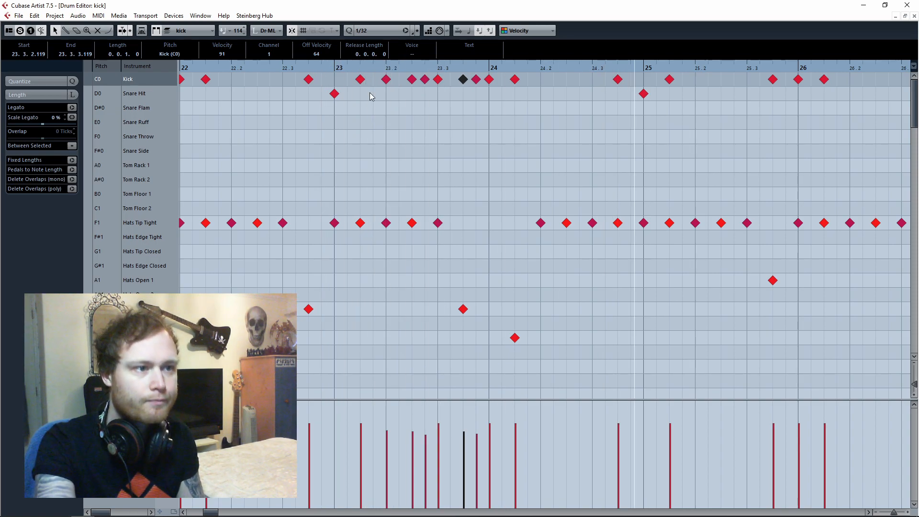
pyautogui.moveTo(367, 68); pyautogui.dragTo(321, 149)
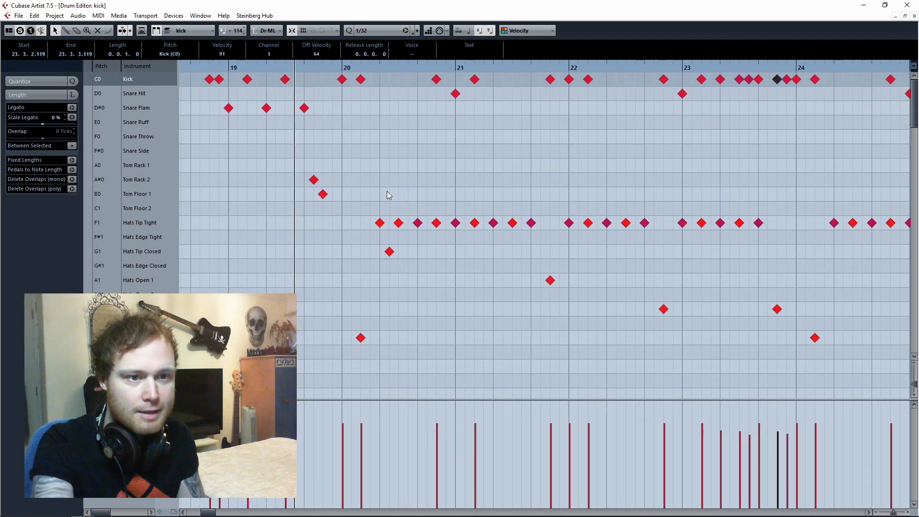
pyautogui.press('space')
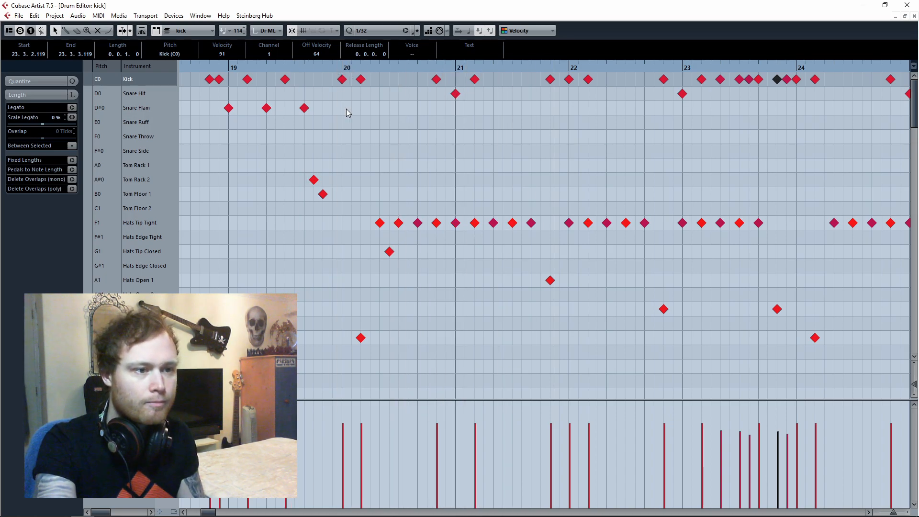
pyautogui.press('space')
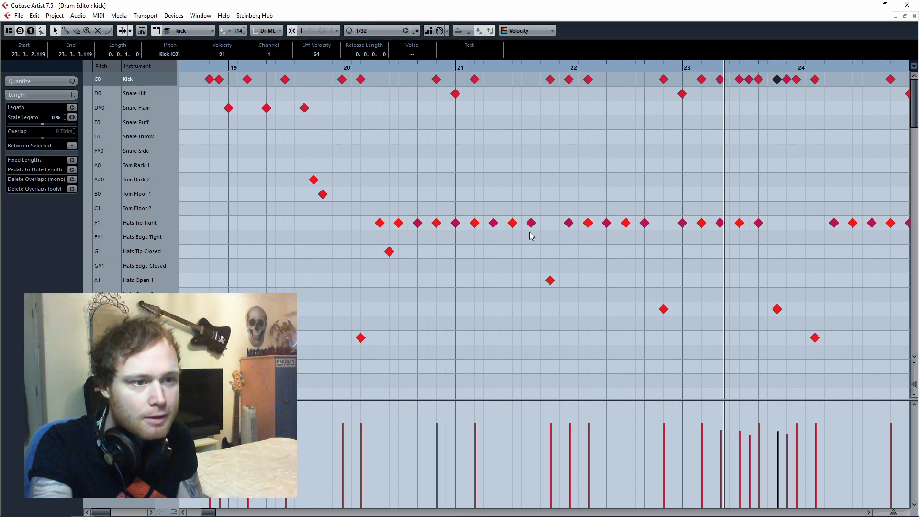
# Inspect the velocity of a Hats Tip Tight note in bar 20 and play back the hi-hat pattern.
pyautogui.click(418, 223)
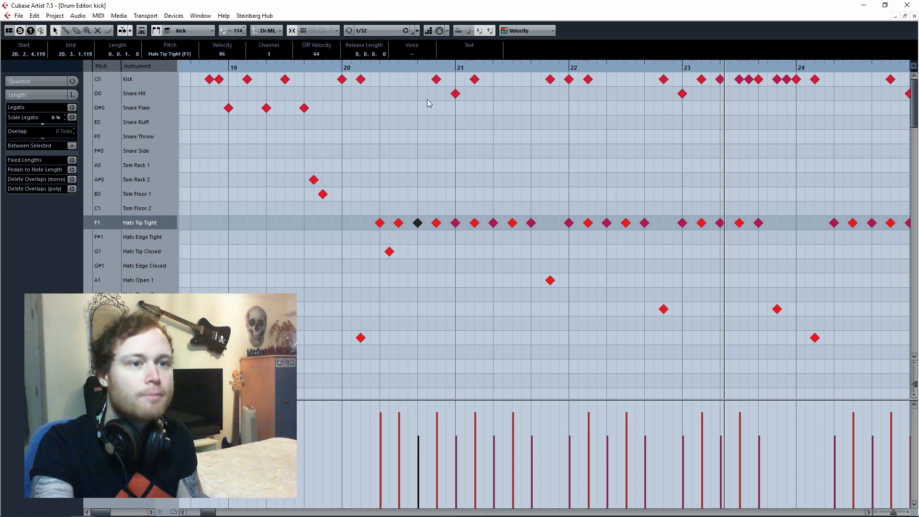
pyautogui.moveTo(377, 70); pyautogui.dragTo(371, 54)
pyautogui.press('space')
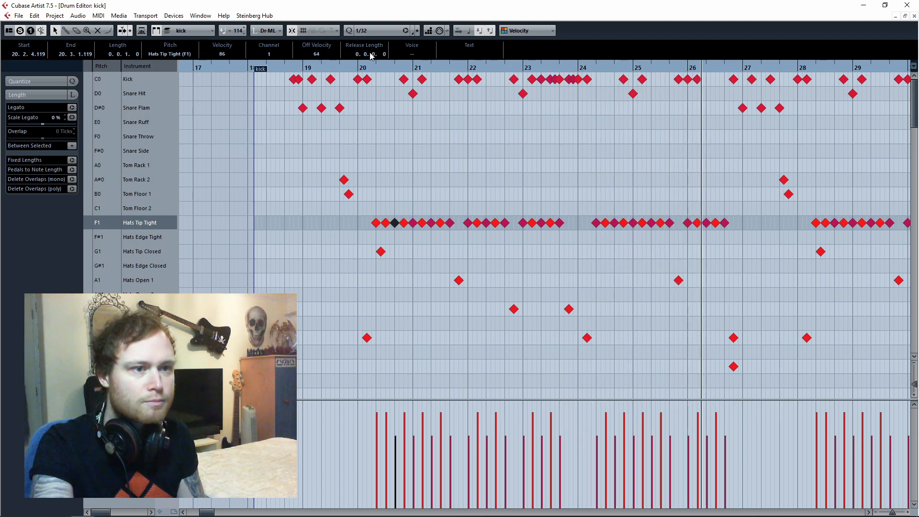
# Examine the Tom Rack 2 and Tom Floor 1 hits in bars 19 and 27 and play the groove from bar 19.
pyautogui.click(309, 67)
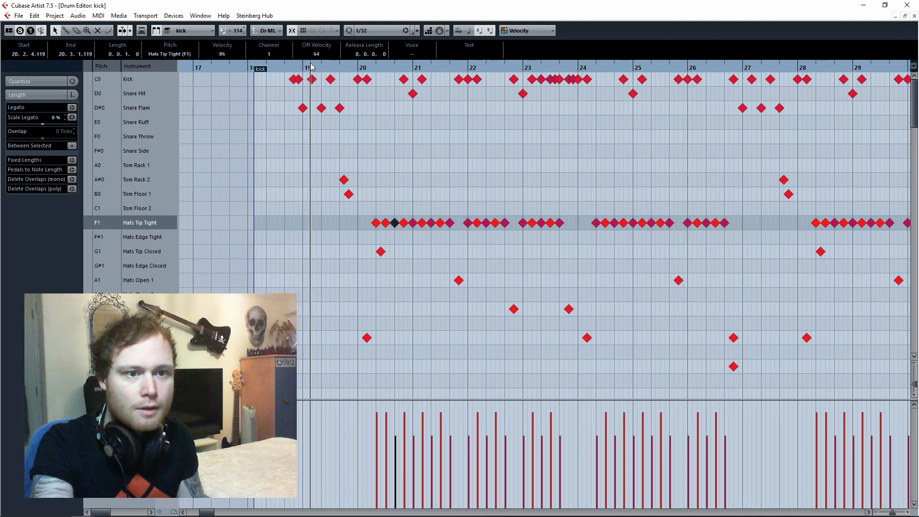
pyautogui.press('g')
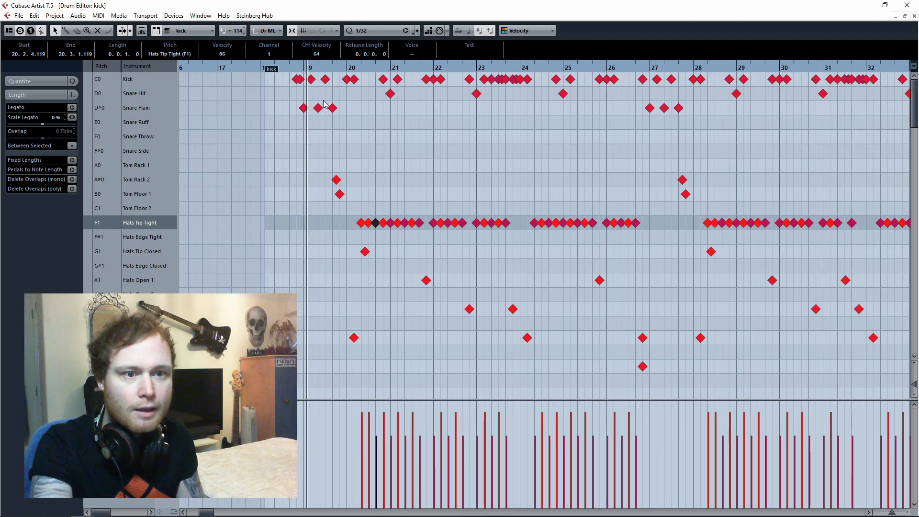
pyautogui.click(336, 180)
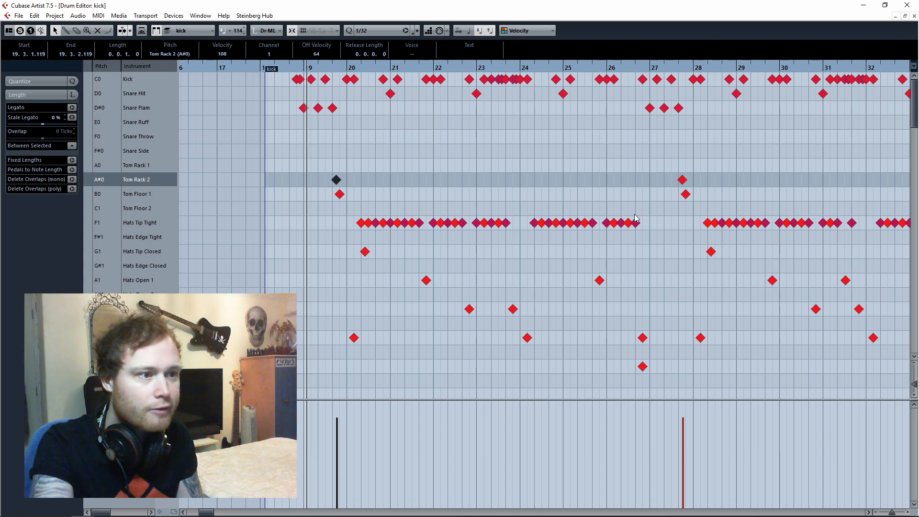
pyautogui.moveTo(665, 165); pyautogui.dragTo(694, 208)
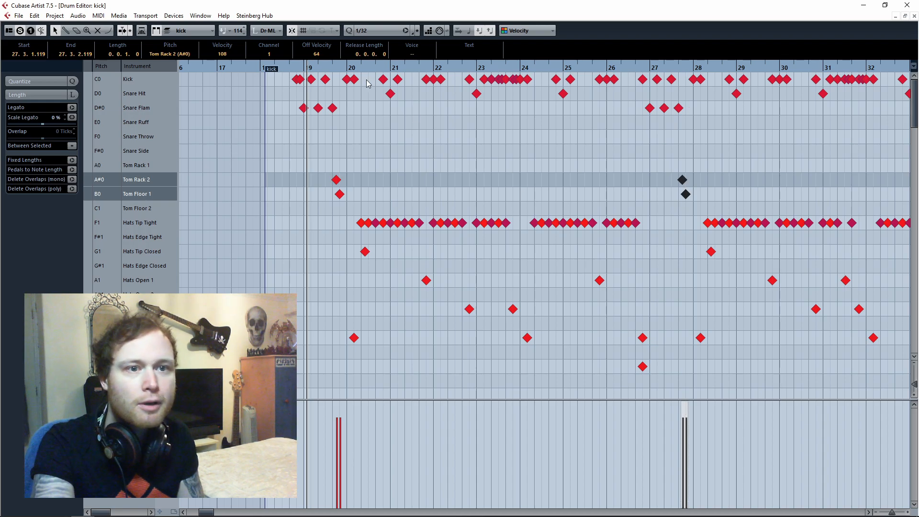
pyautogui.press('space')
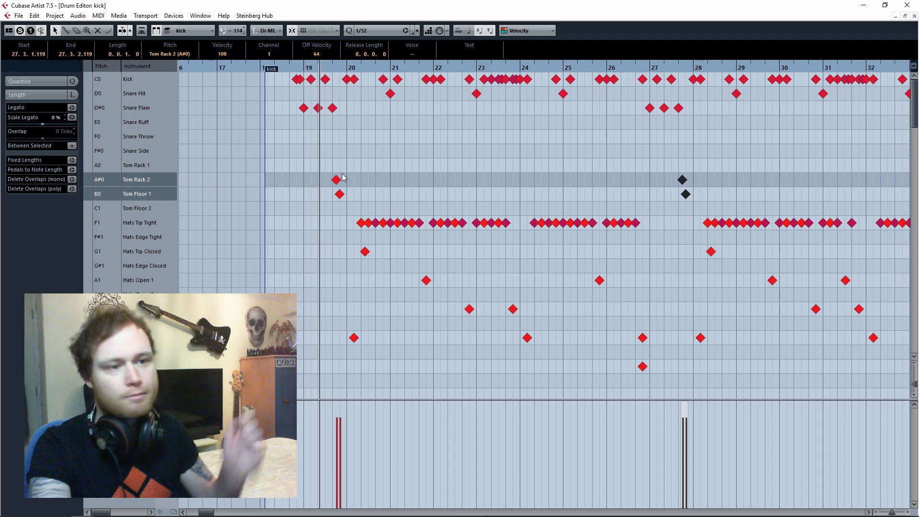
pyautogui.press('space')
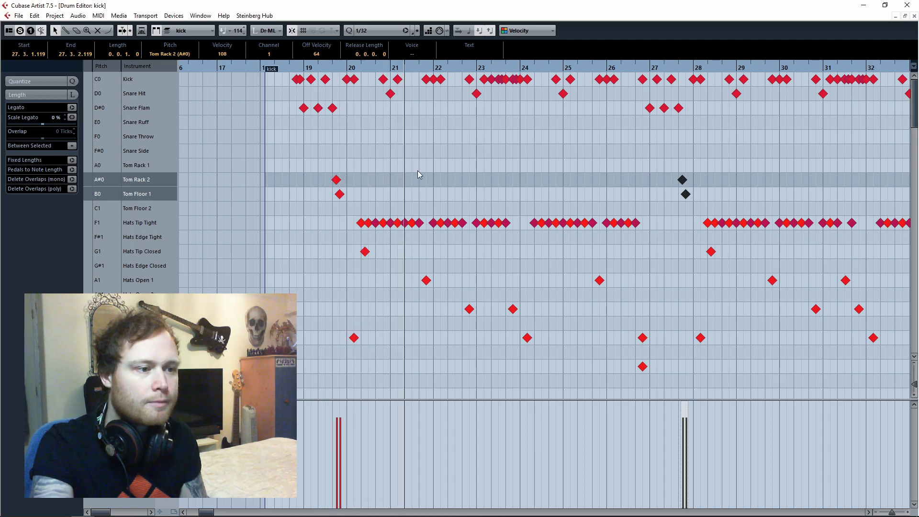
# Bring the cymbal lanes into view around bar 52 and play back the ride pattern.
pyautogui.moveTo(332, 68); pyautogui.dragTo(286, 53)
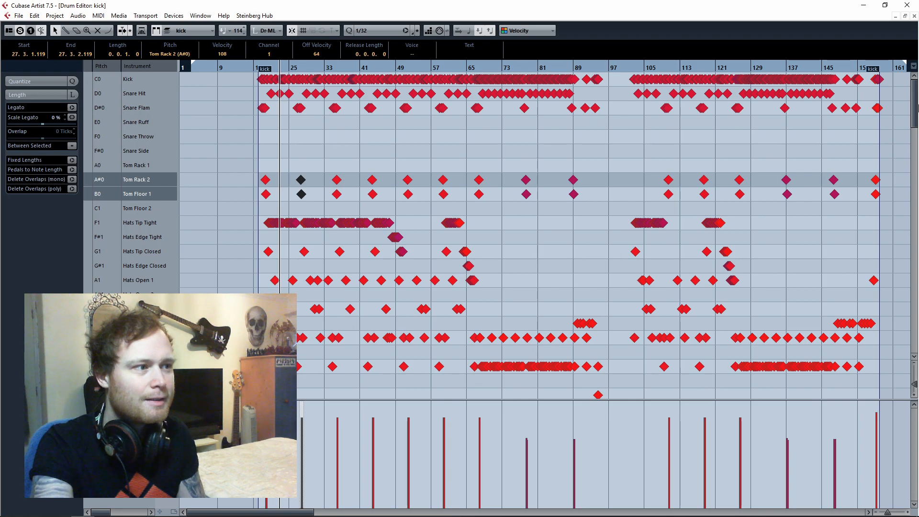
pyautogui.moveTo(915, 108); pyautogui.dragTo(917, 136)
pyautogui.scroll(-2, 775, 160)
pyautogui.moveTo(416, 69); pyautogui.dragTo(370, 117)
pyautogui.press('space')
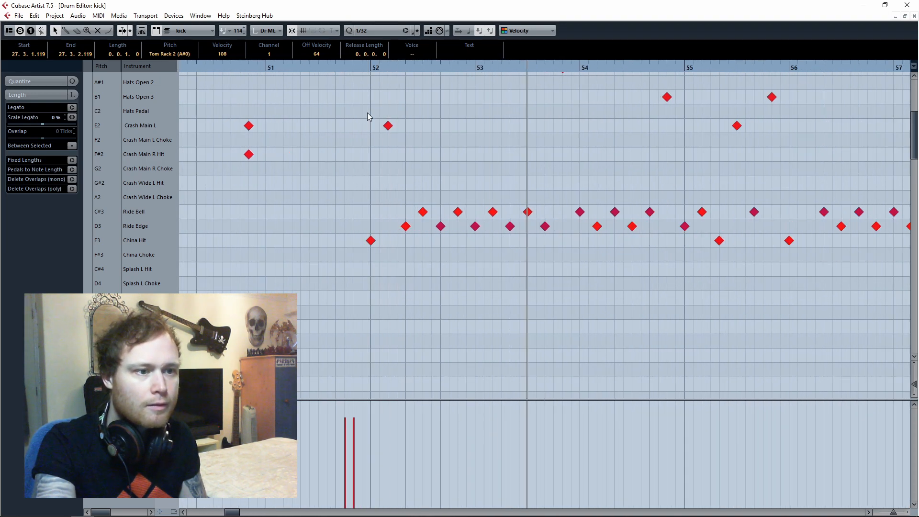
pyautogui.press('space')
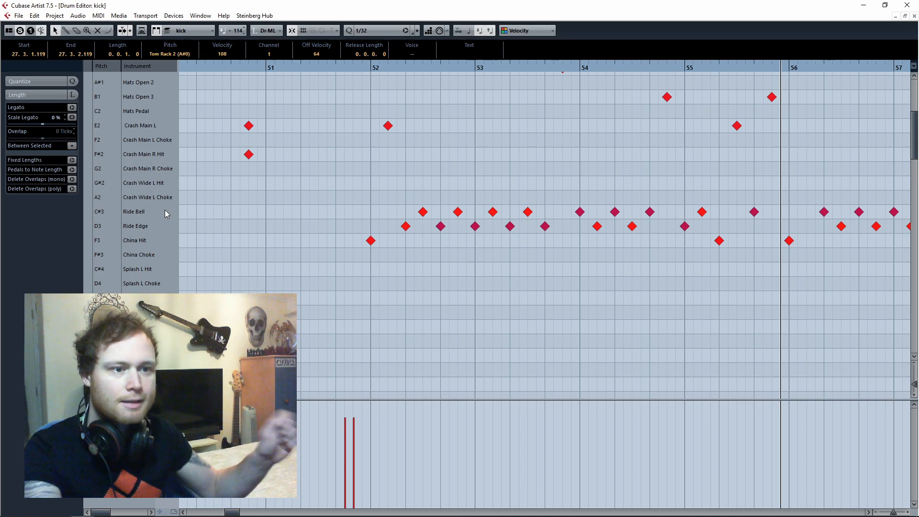
# Inspect the velocities of a Ride Edge note and a Ride Bell note in bar 52.
pyautogui.click(361, 67)
pyautogui.press('g')
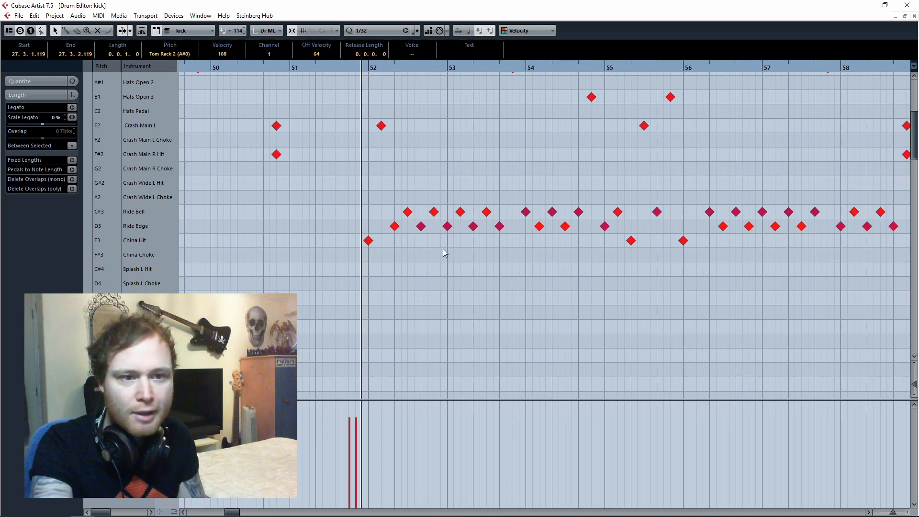
pyautogui.click(421, 227)
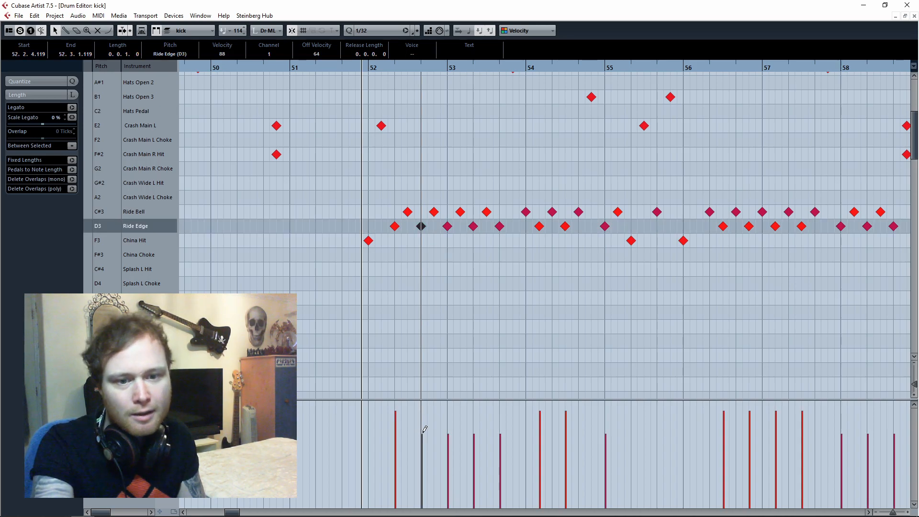
pyautogui.click(434, 211)
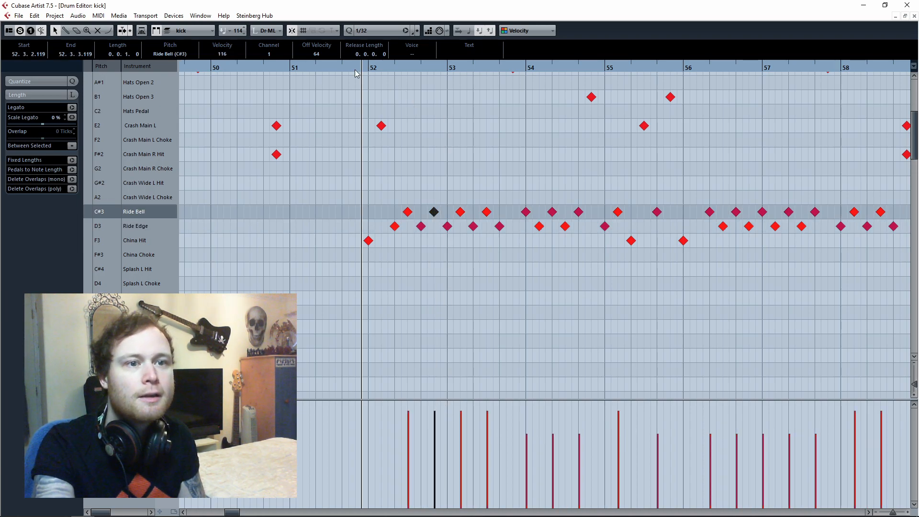
# Select the Crash Main L and Crash Main R Hit notes in bar 50 and from bar 66 onward to examine their velocities.
pyautogui.moveTo(356, 72); pyautogui.dragTo(368, 186)
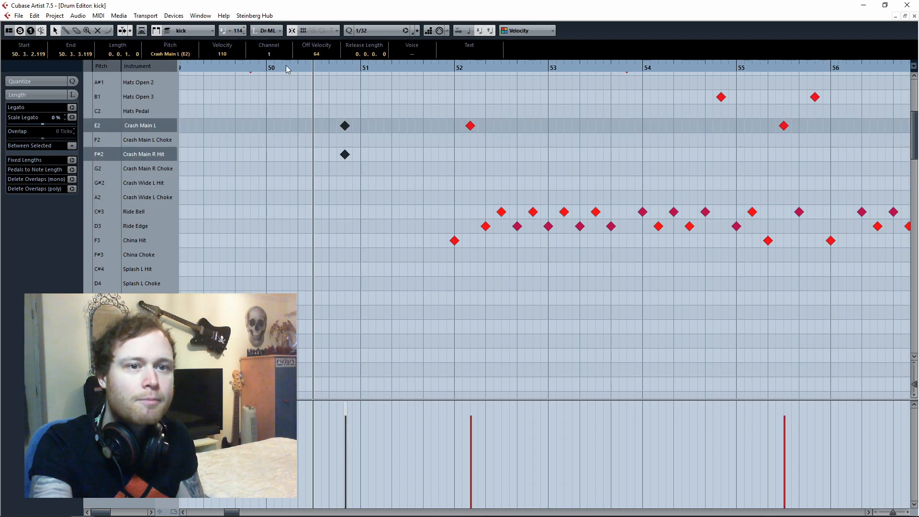
pyautogui.moveTo(287, 69); pyautogui.dragTo(285, 50)
pyautogui.moveTo(528, 116); pyautogui.dragTo(592, 158)
pyautogui.moveTo(479, 73); pyautogui.dragTo(471, 46)
pyautogui.moveTo(482, 112); pyautogui.dragTo(537, 176)
pyautogui.moveTo(513, 413)
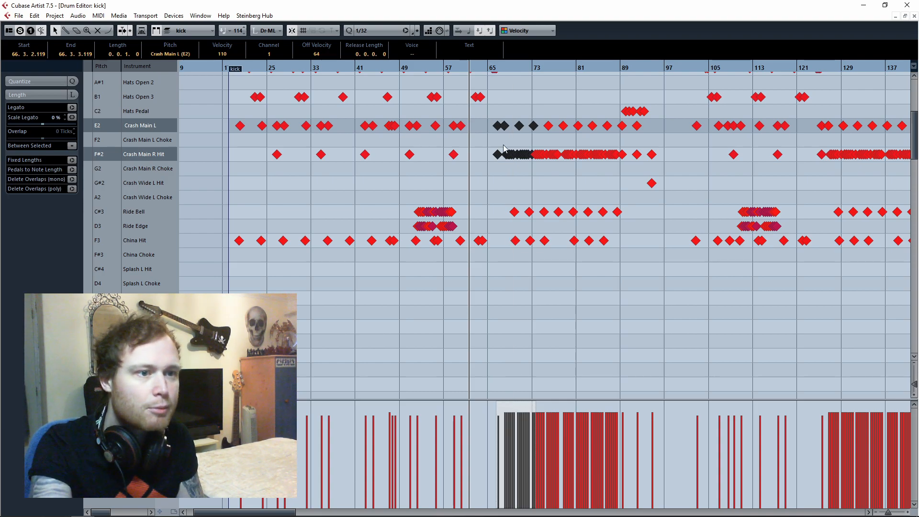
# Move the playhead back to just before the start of the kick part and close the Drum Editor.
pyautogui.click(493, 67)
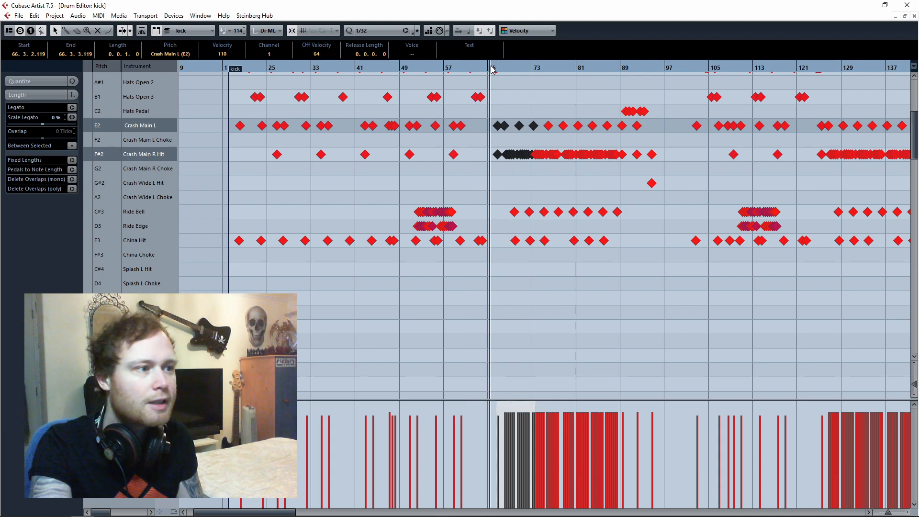
pyautogui.press('h')
pyautogui.moveTo(494, 63); pyautogui.dragTo(207, 117)
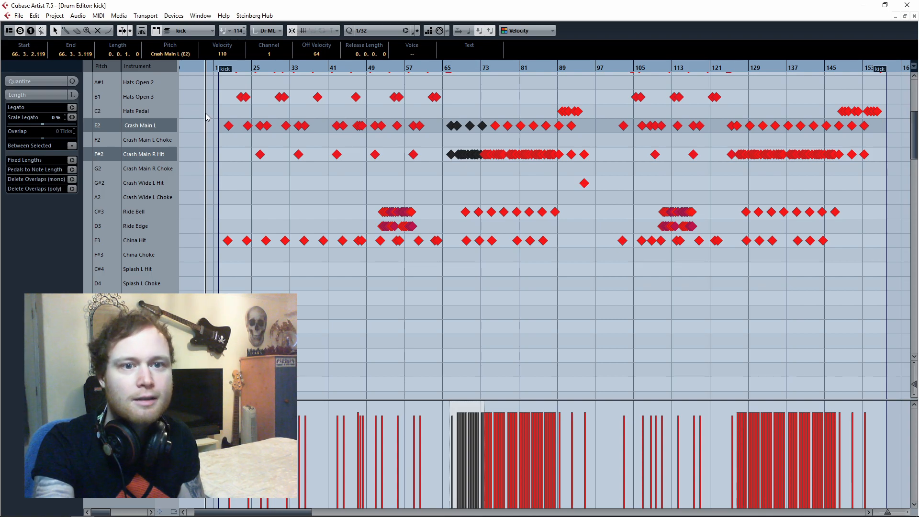
pyautogui.moveTo(216, 69); pyautogui.dragTo(221, 80)
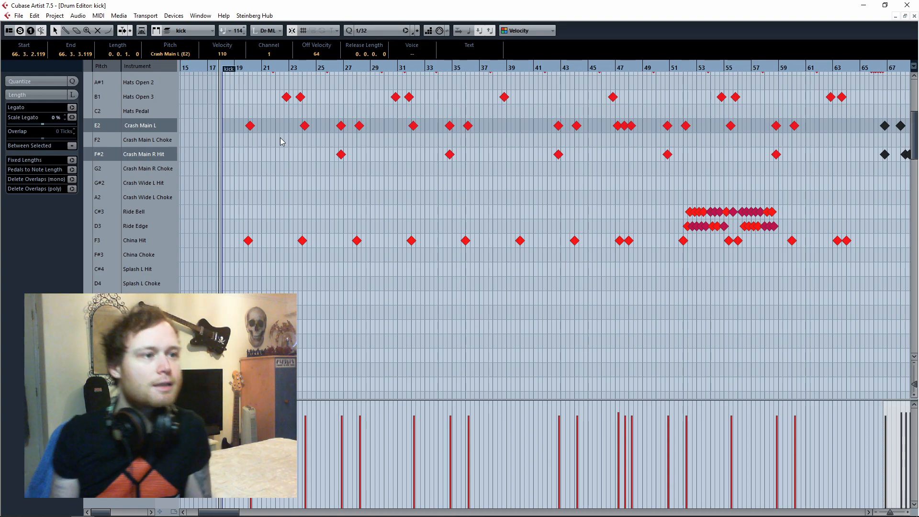
pyautogui.click(915, 15)
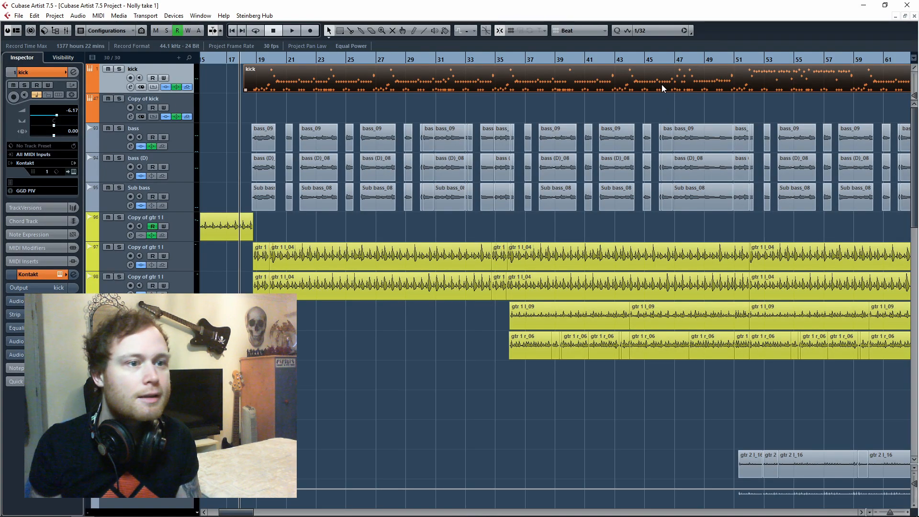